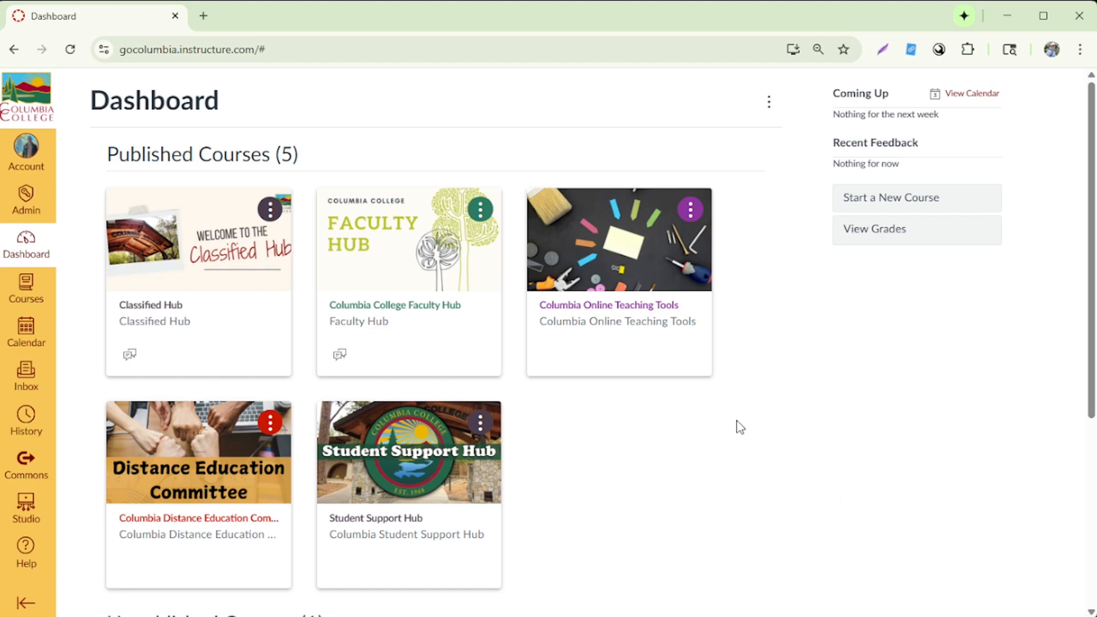
# Step: Open the account settings and look at the profile picture upload options, closing them without changing the picture
pyautogui.scroll(-2, 740, 428)
pyautogui.scroll(-3, 740, 427)
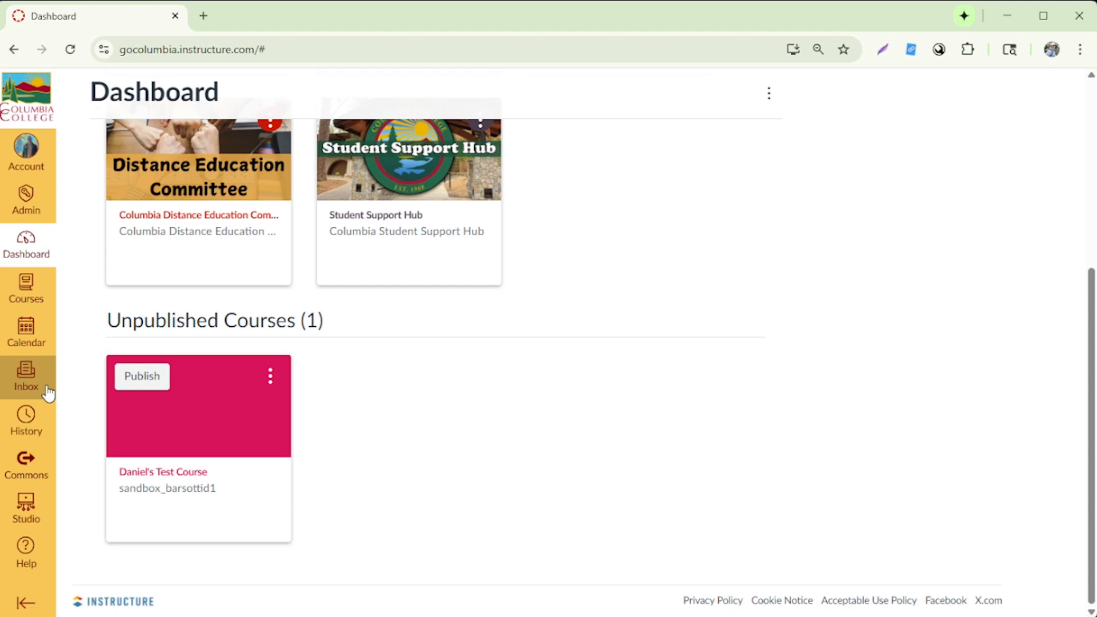
pyautogui.click(50, 167)
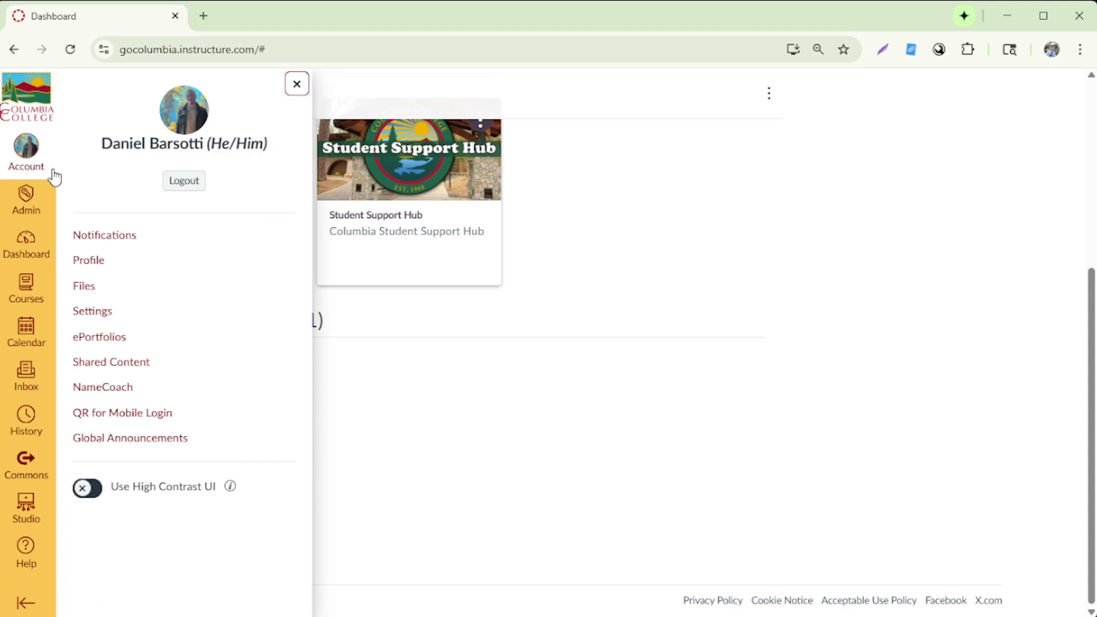
pyautogui.click(98, 318)
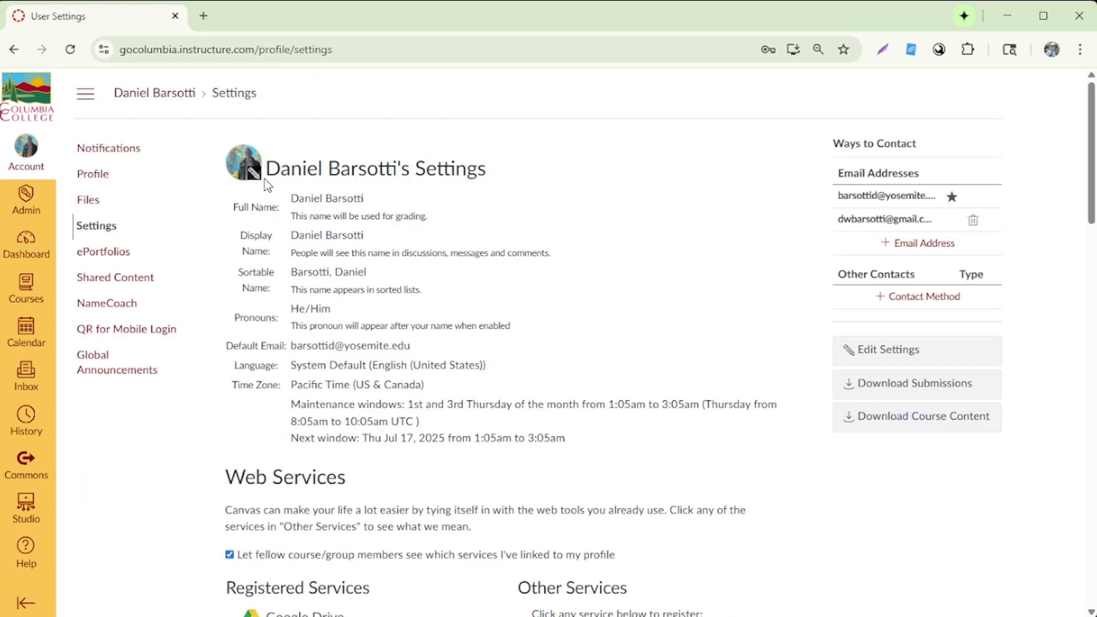
pyautogui.click(254, 171)
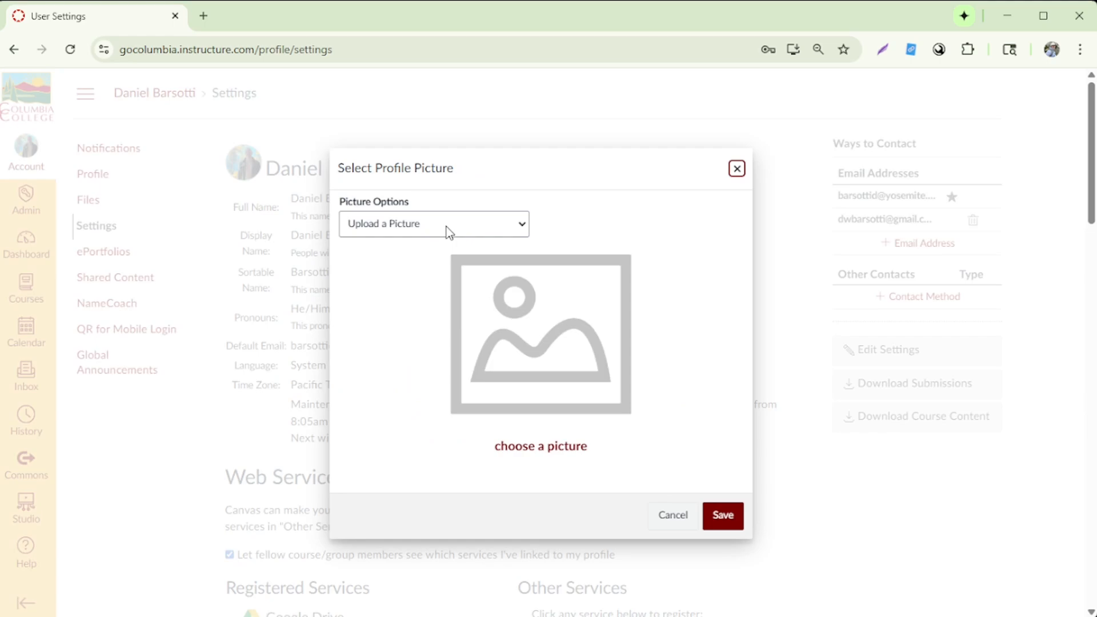
pyautogui.click(736, 170)
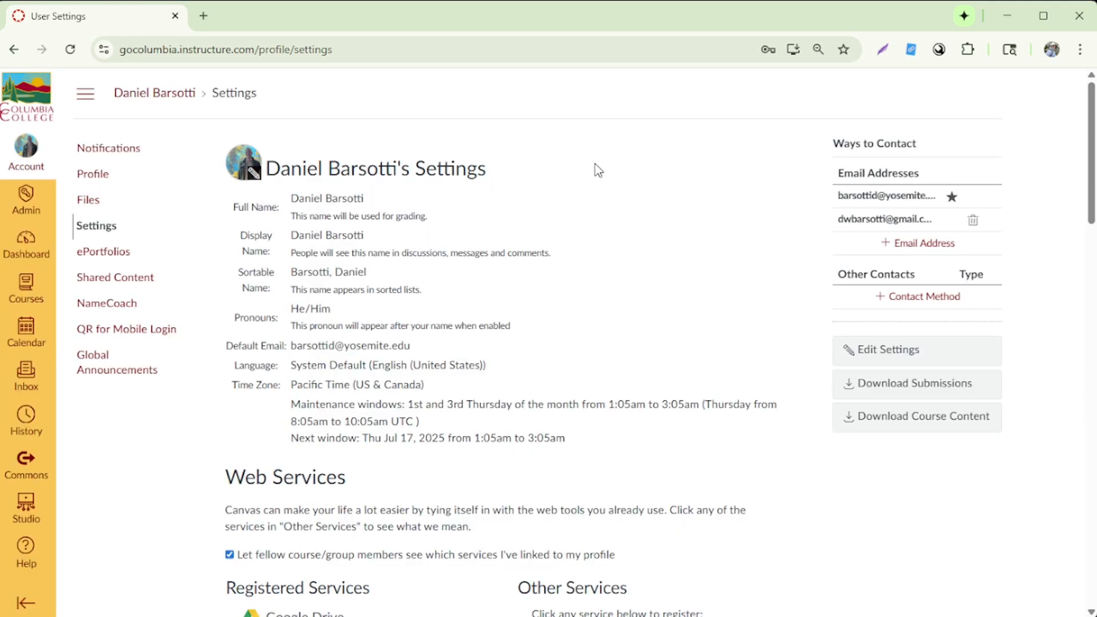
# Step: Return to the dashboard, open the unpublished sandbox test course and bring up its course navigation settings
pyautogui.click(49, 246)
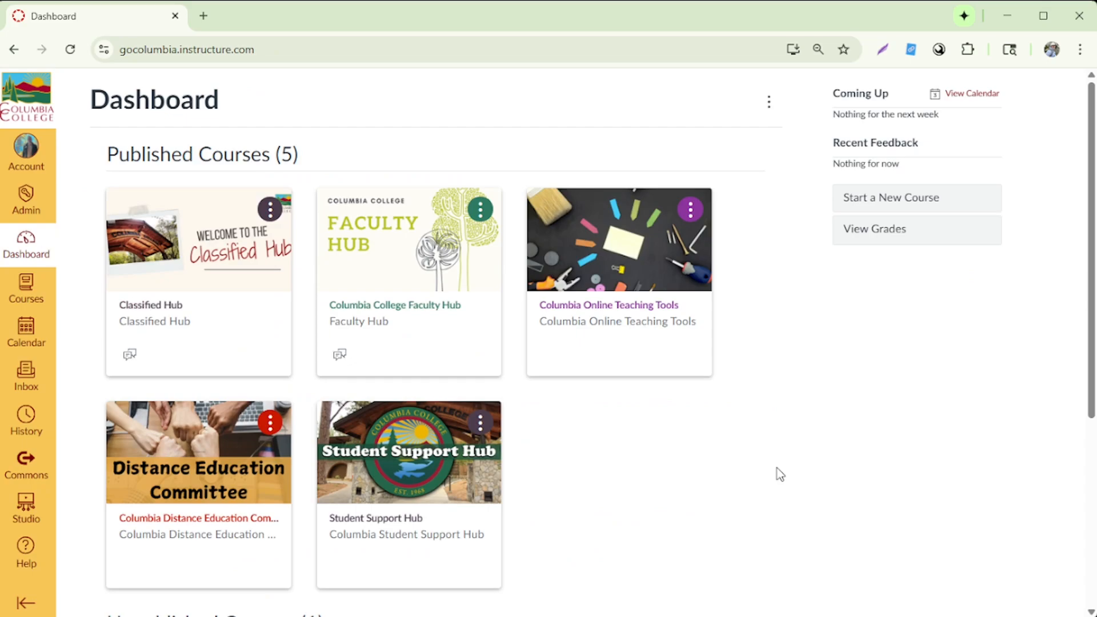
pyautogui.scroll(-5, 778, 468)
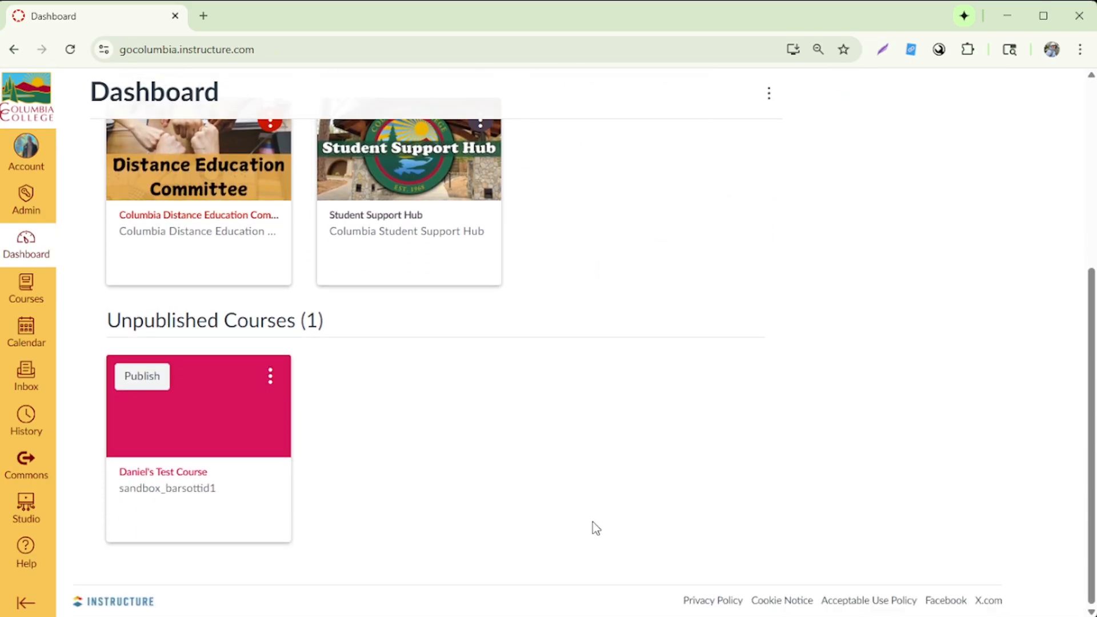
pyautogui.click(177, 493)
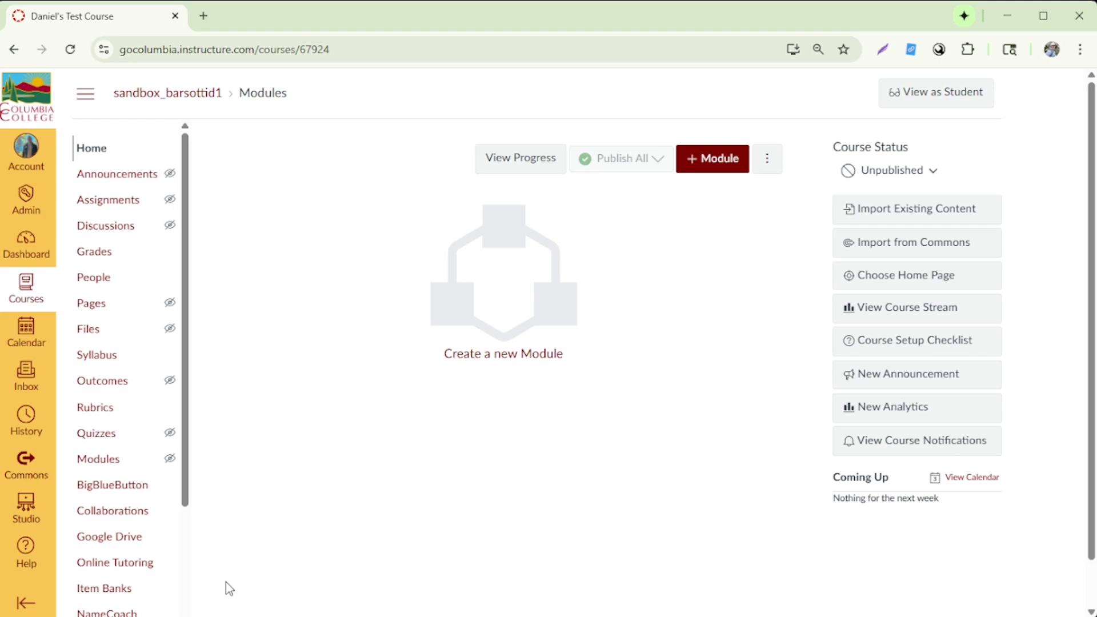
pyautogui.scroll(-4, 154, 519)
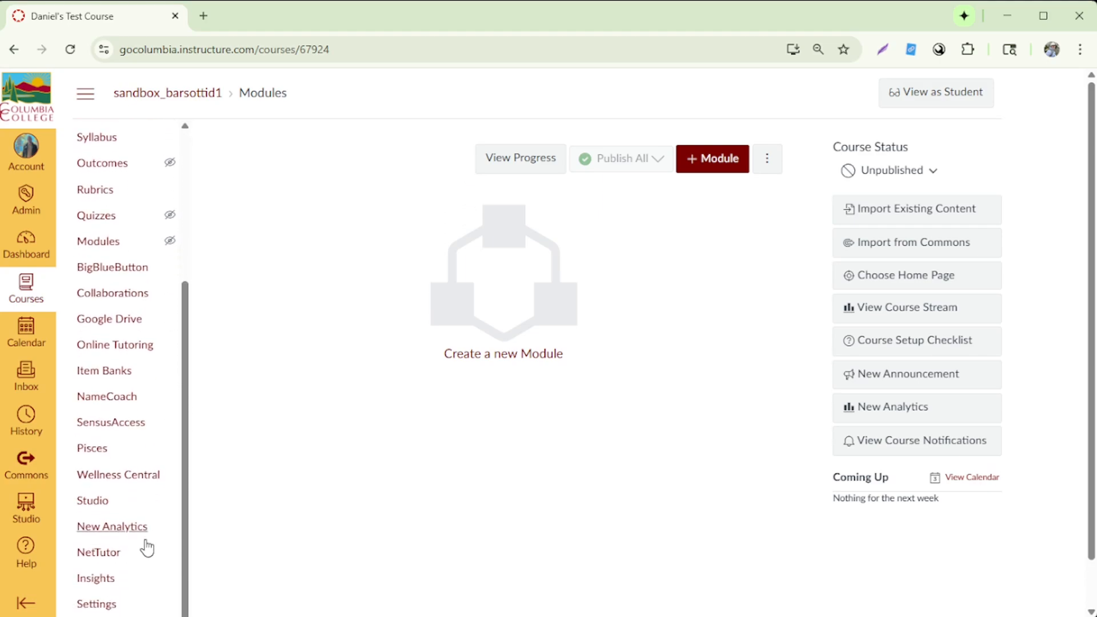
pyautogui.click(116, 606)
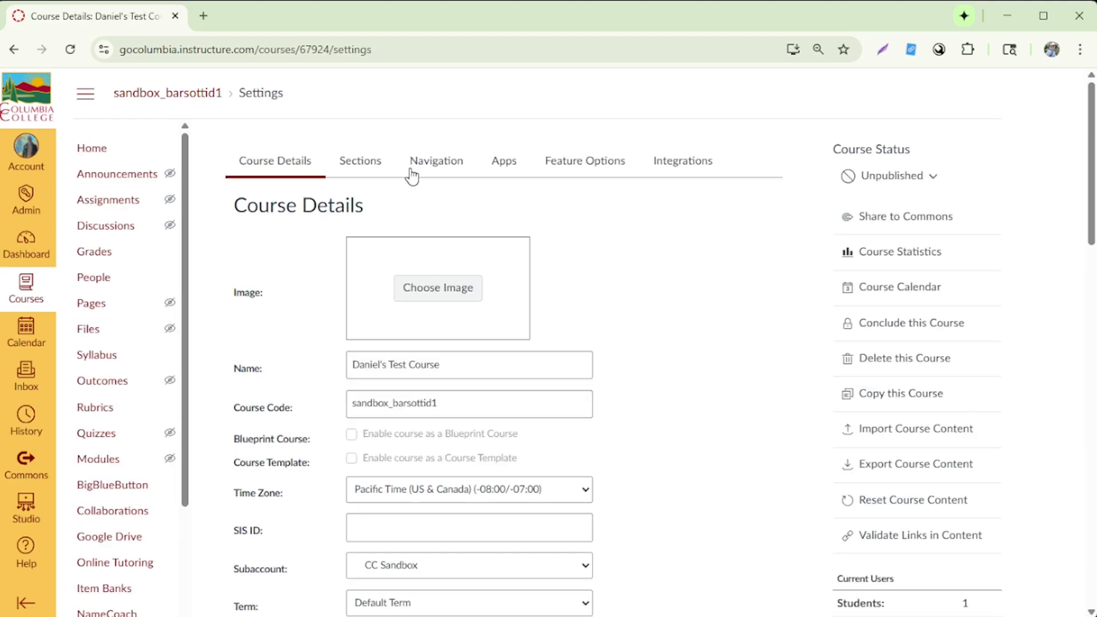
pyautogui.click(425, 176)
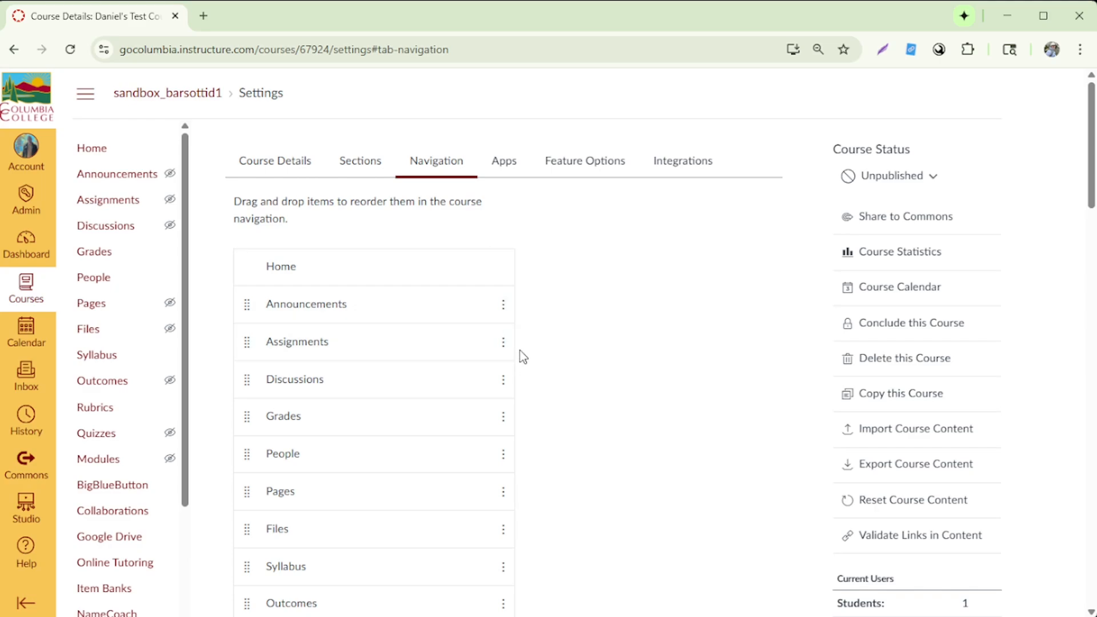
# Step: Disable Insights in the course navigation and check it among the items hidden from students
pyautogui.scroll(-12, 520, 350)
pyautogui.scroll(-5, 520, 351)
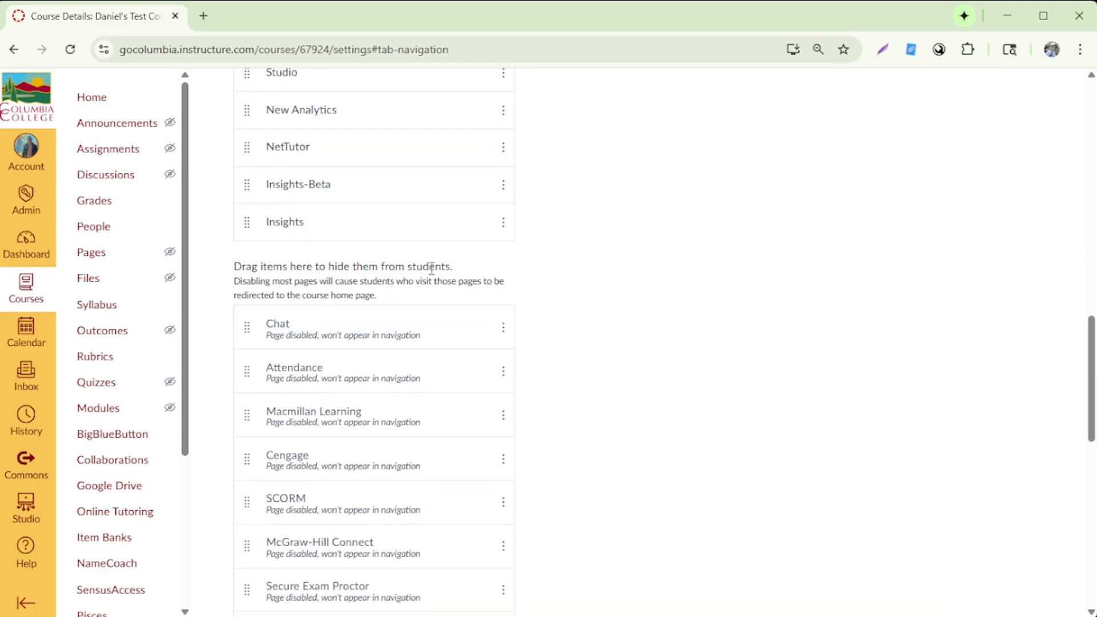
pyautogui.click(503, 224)
pyautogui.click(512, 277)
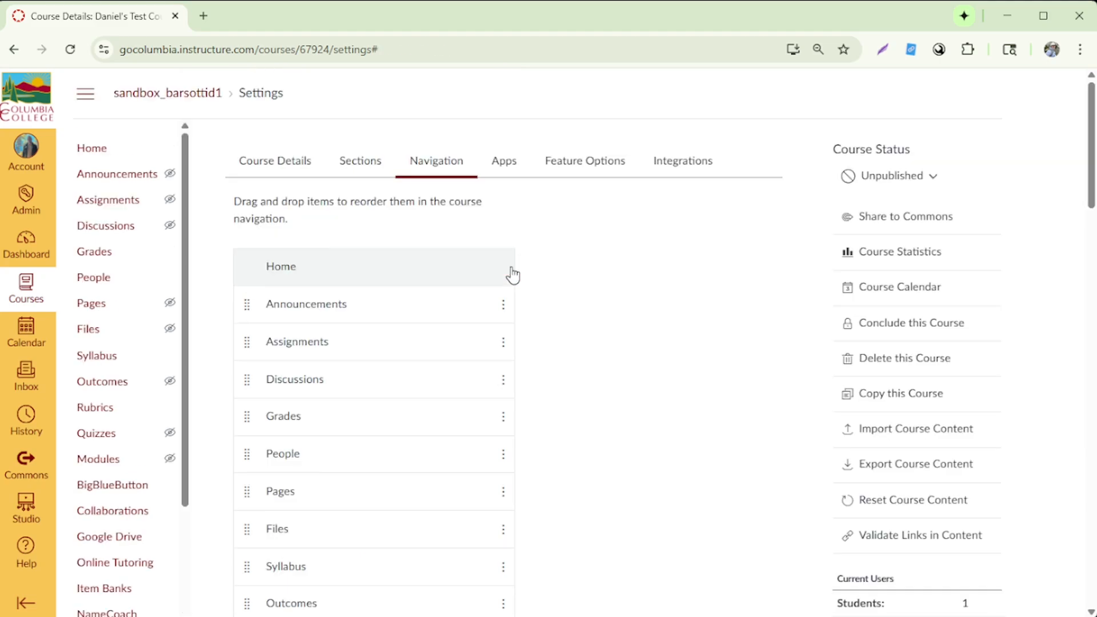
pyautogui.scroll(-20, 578, 372)
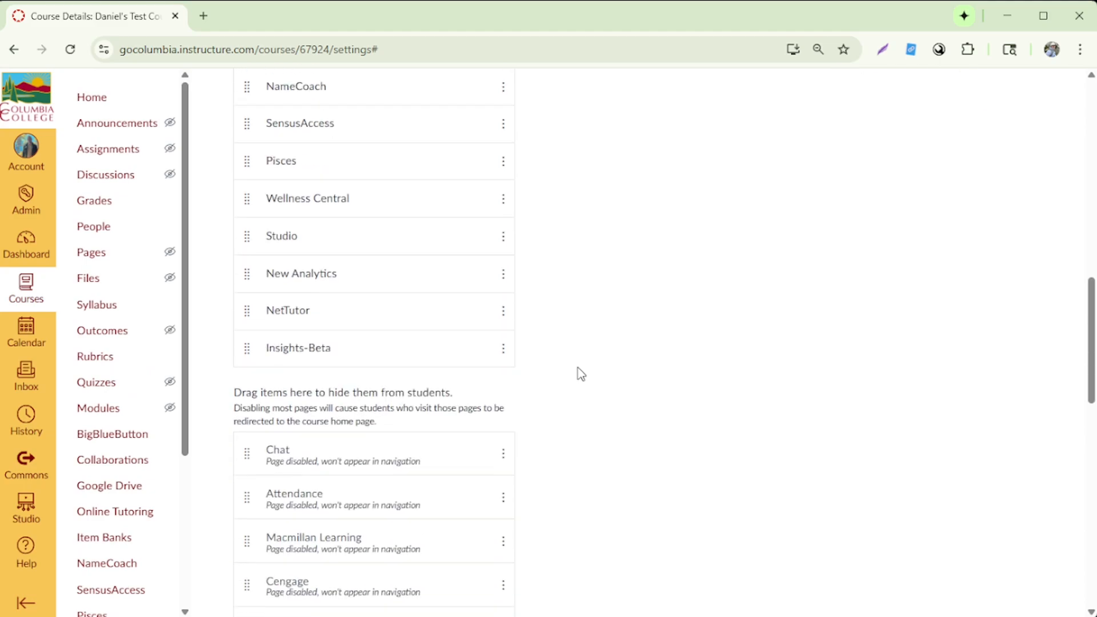
pyautogui.scroll(-4, 577, 372)
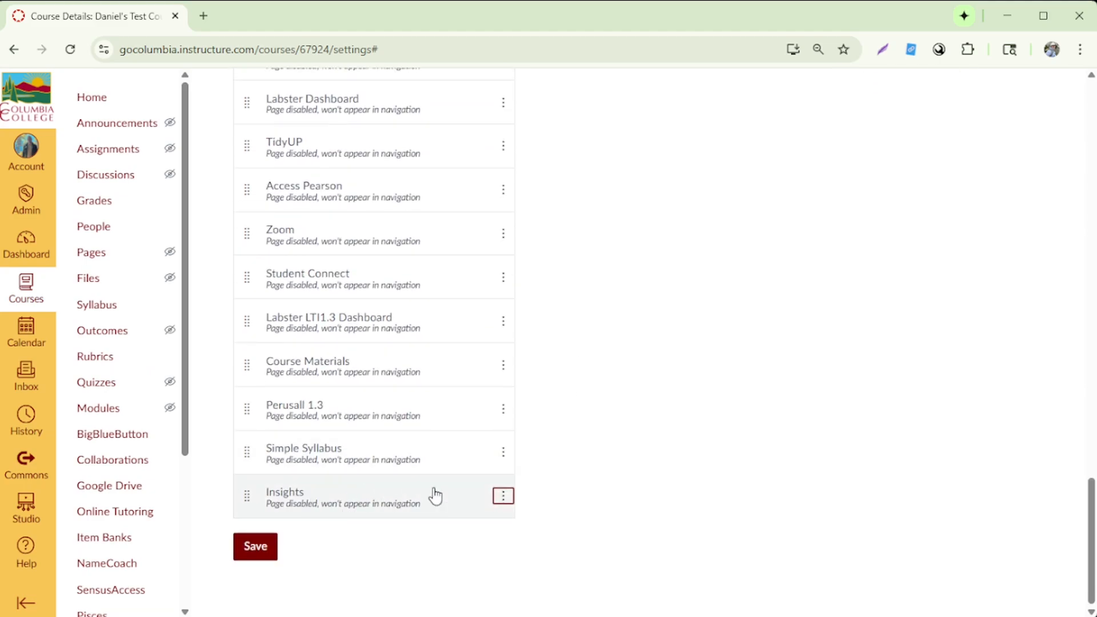
# Step: Move Insights-Beta into the hidden items between Chat and Attendance, and enable Chat in the course navigation
pyautogui.scroll(16, 578, 492)
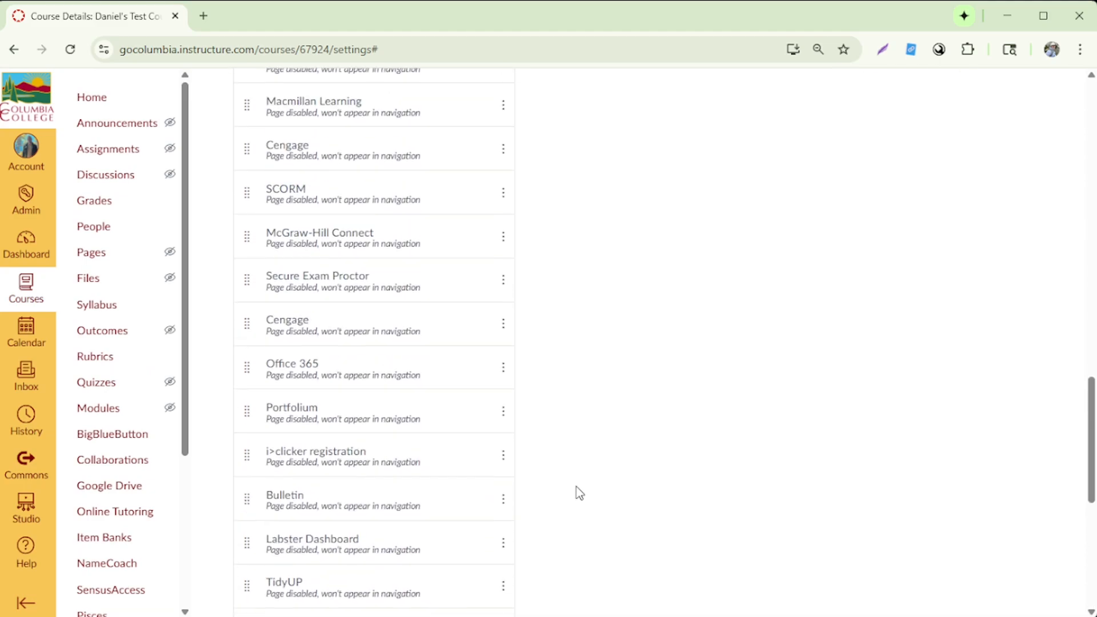
pyautogui.scroll(-1, 585, 495)
pyautogui.moveTo(248, 338); pyautogui.dragTo(280, 455)
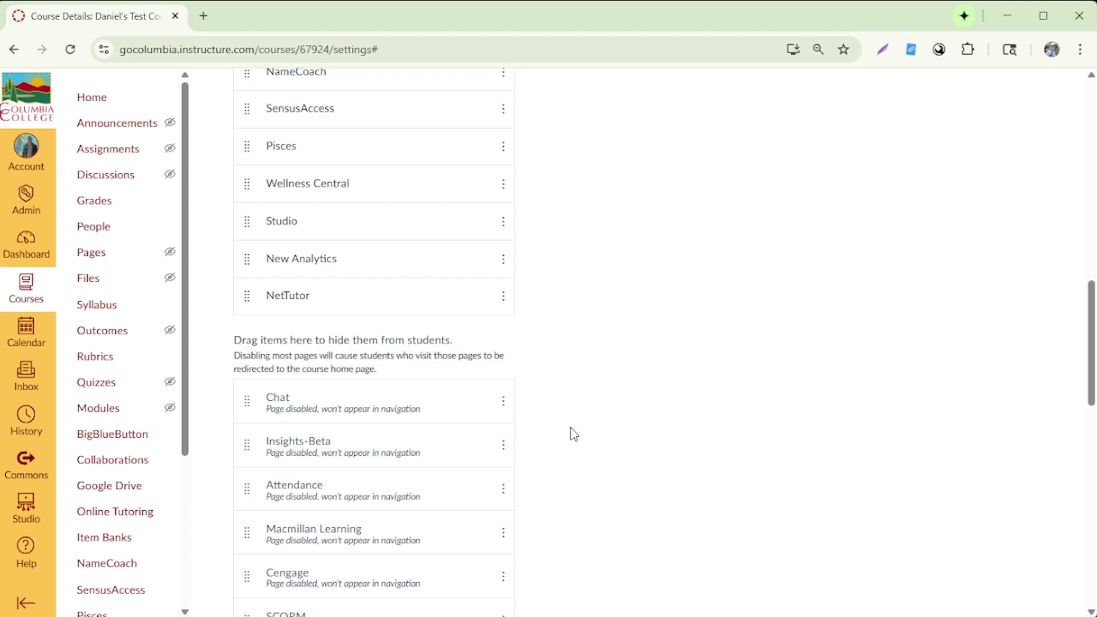
pyautogui.click(506, 403)
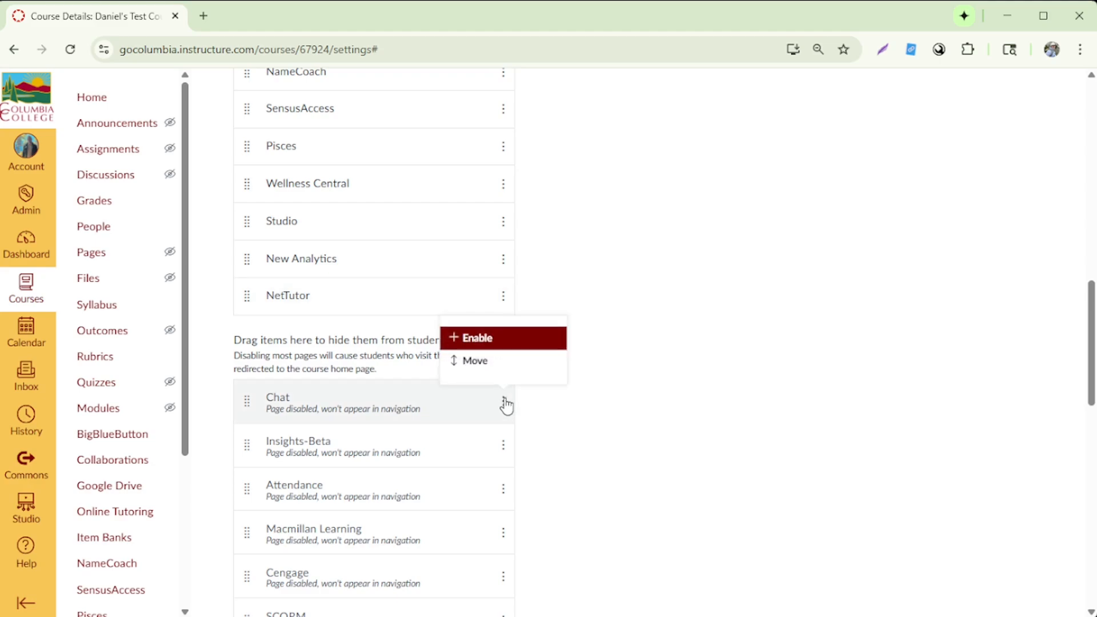
pyautogui.click(487, 342)
# Step: Reorder the course navigation so Syllabus, Grades, Modules and NetTutor follow Announcements, ahead of Assignments and Discussions
pyautogui.scroll(-12, 582, 457)
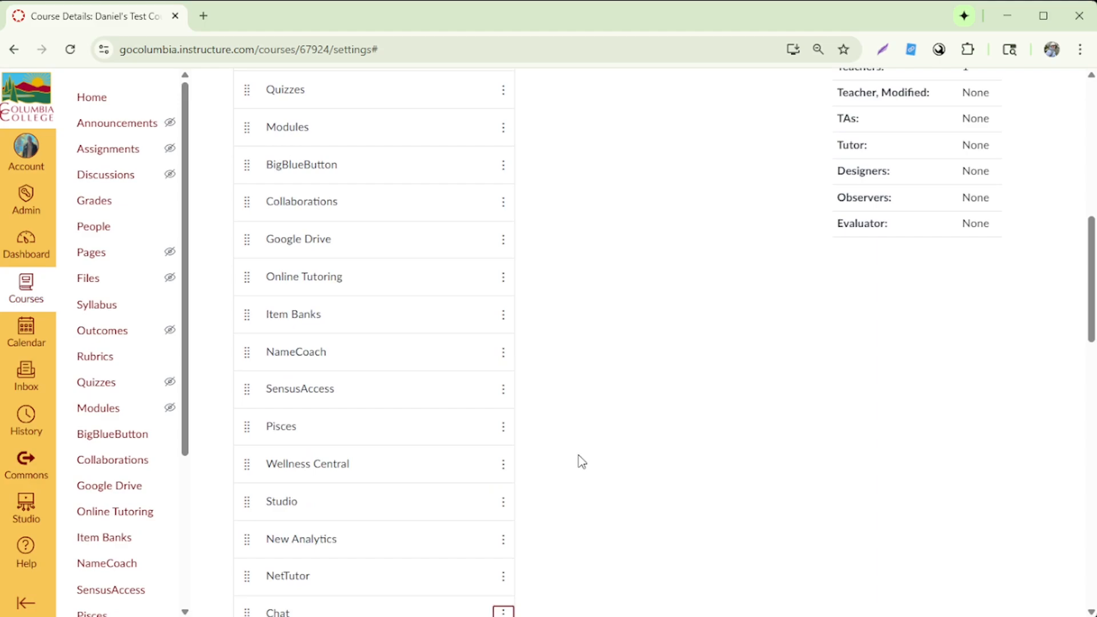
pyautogui.moveTo(250, 388); pyautogui.dragTo(253, 192)
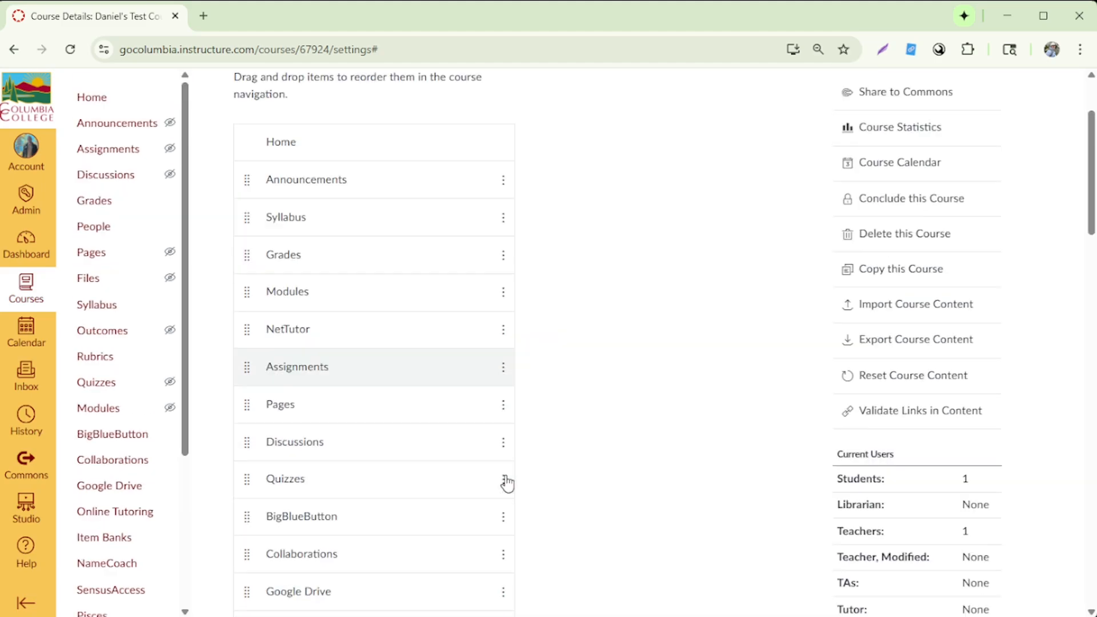
# Step: Disable People, Files, Outcomes, Rubrics, Pages, BigBlueButton, Google Drive and Online Tutoring in the course navigation, review the lists and save
pyautogui.scroll(-10, 507, 483)
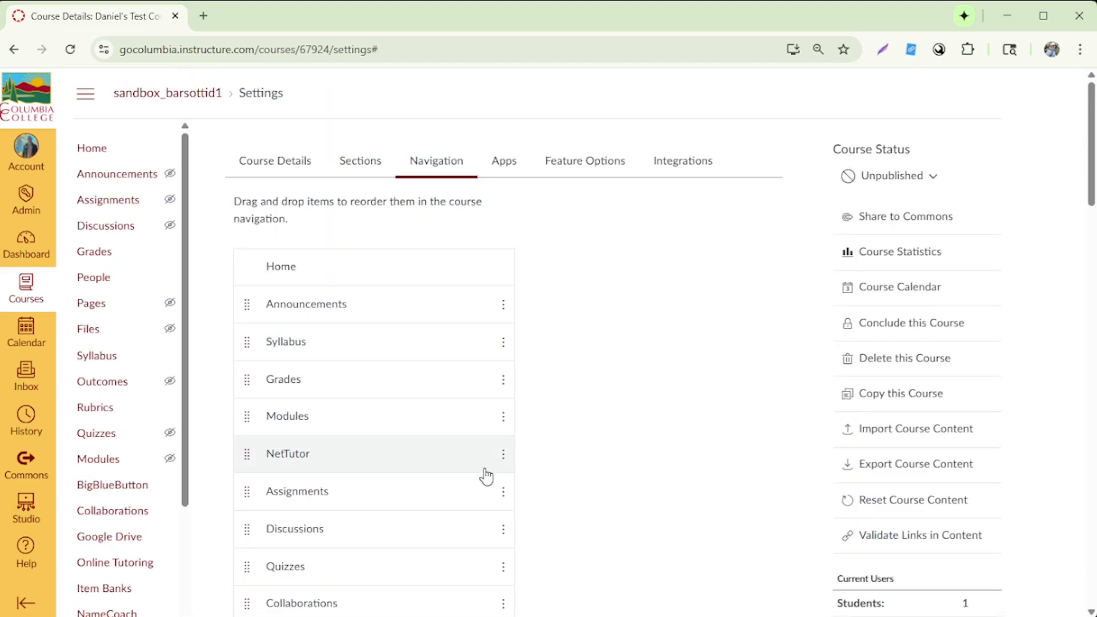
pyautogui.scroll(-5, 487, 473)
pyautogui.click(503, 247)
pyautogui.click(448, 287)
pyautogui.click(493, 457)
pyautogui.scroll(-20, 384, 365)
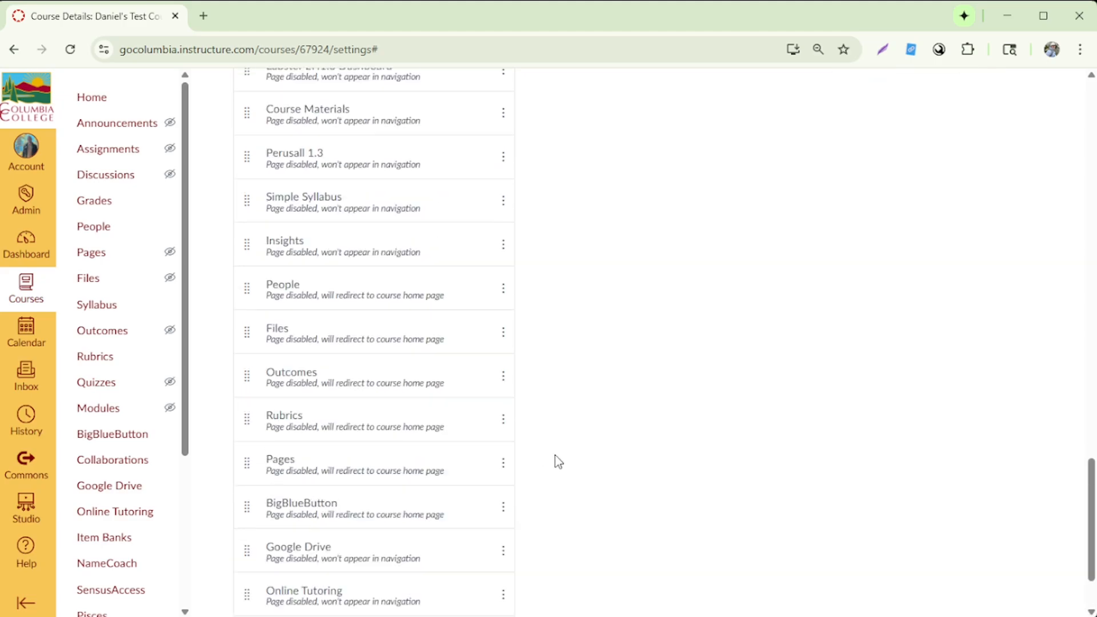
pyautogui.scroll(20, 560, 459)
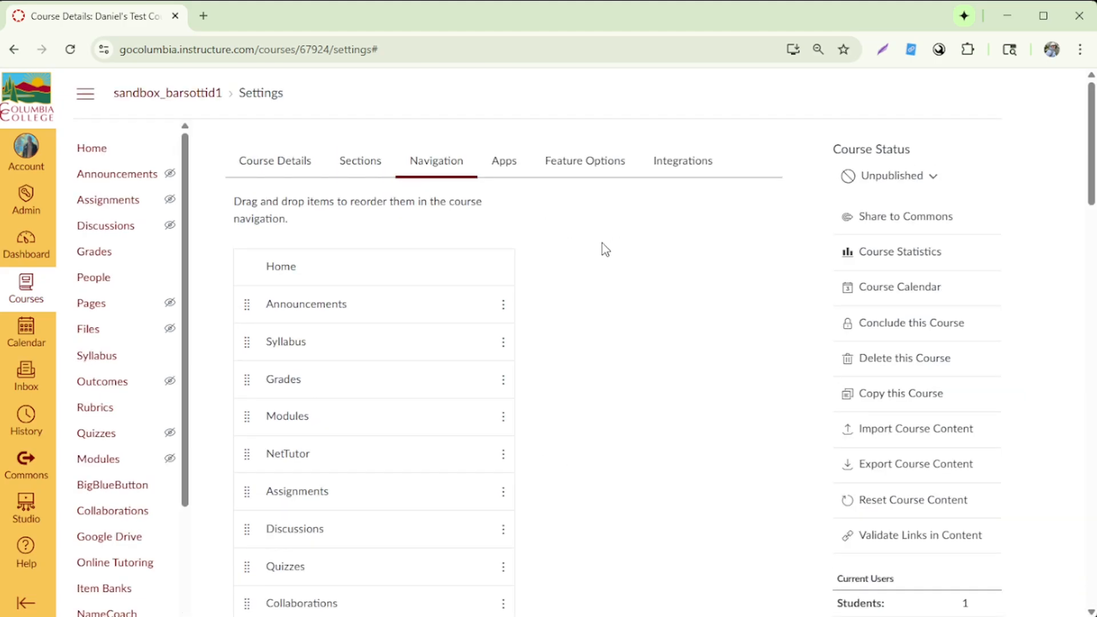
pyautogui.scroll(-18, 568, 454)
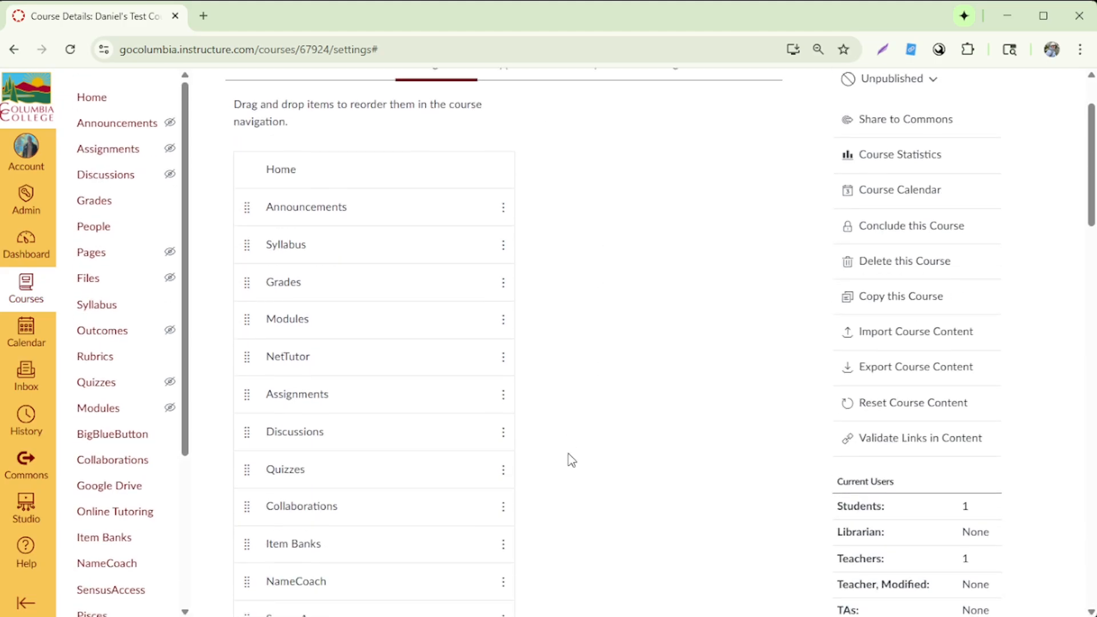
pyautogui.scroll(-9, 572, 462)
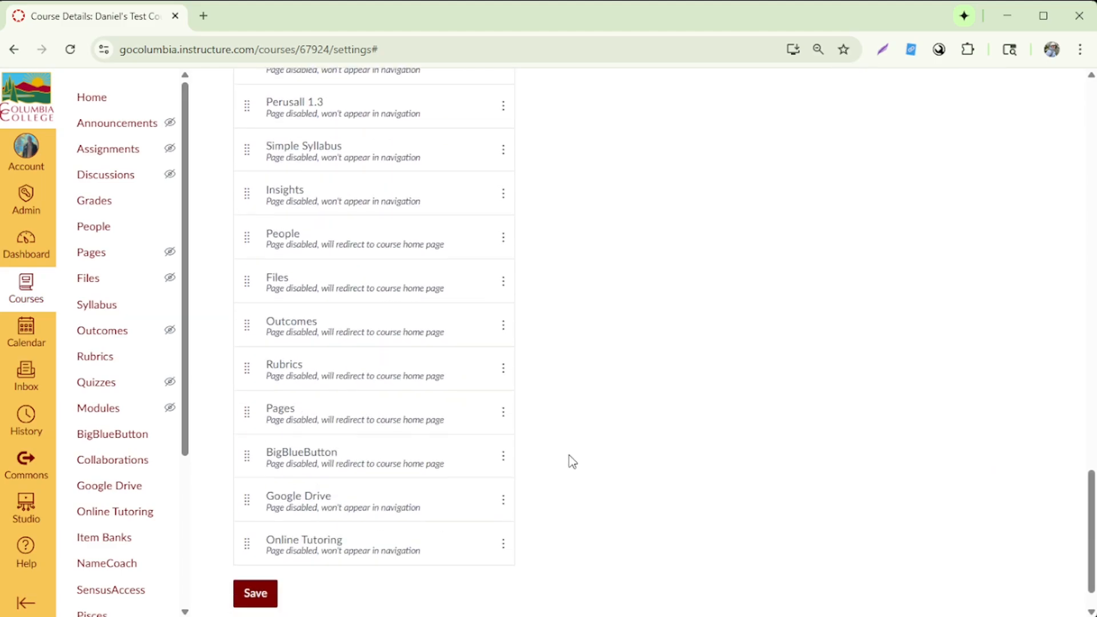
pyautogui.click(257, 547)
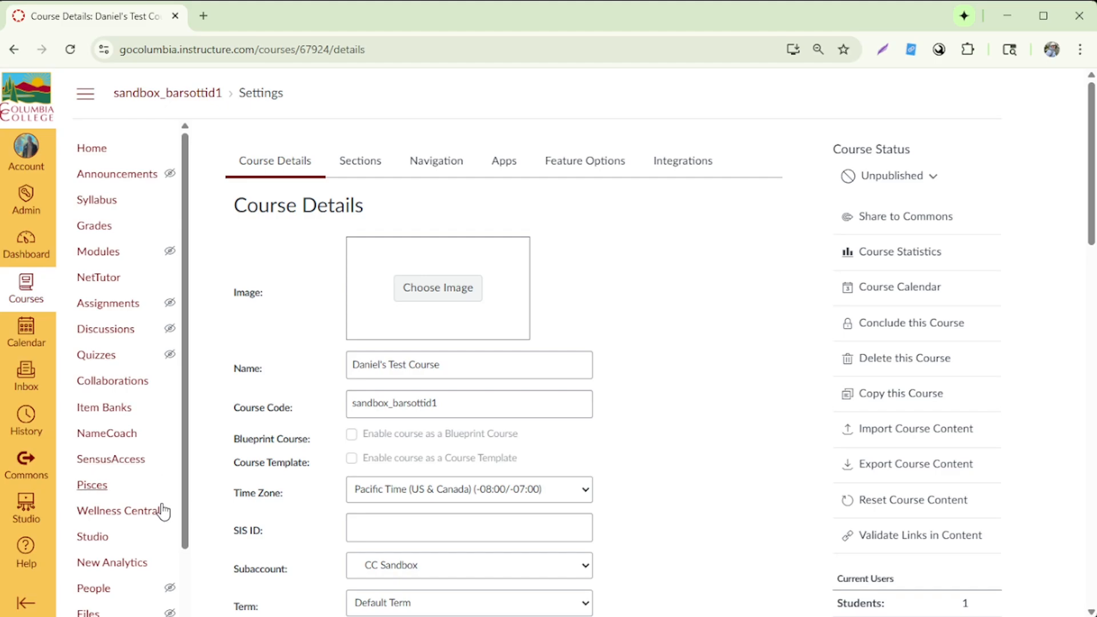
# Step: Examine the student-visibility indicators beside Assignments, Modules and the disabled items in the course menu
pyautogui.moveTo(171, 311)
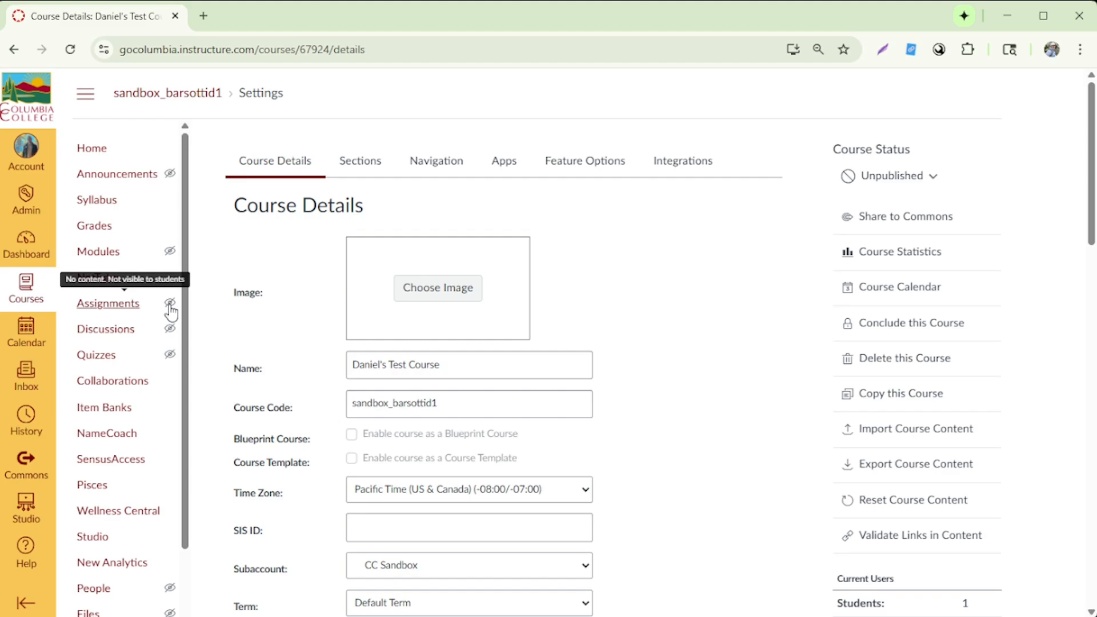
pyautogui.moveTo(172, 260)
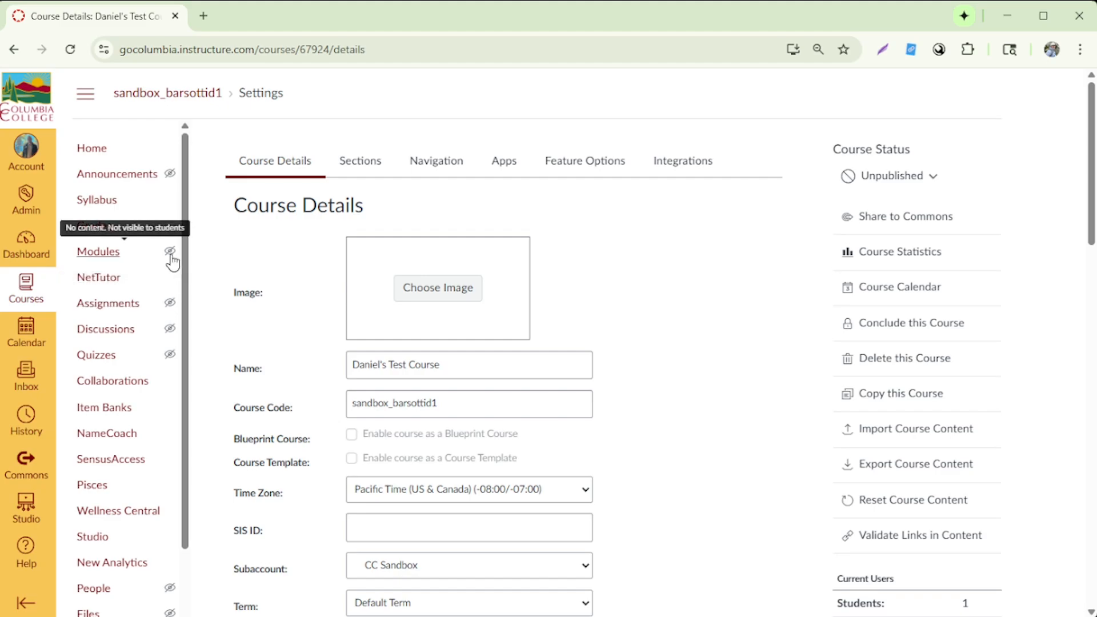
pyautogui.scroll(-3, 161, 437)
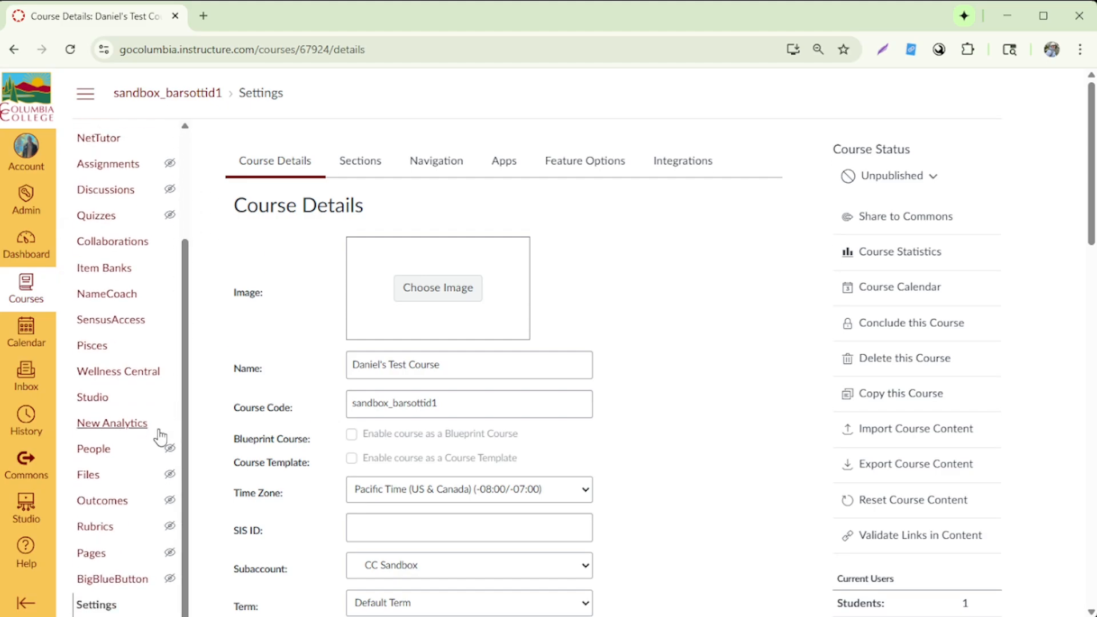
pyautogui.moveTo(97, 456)
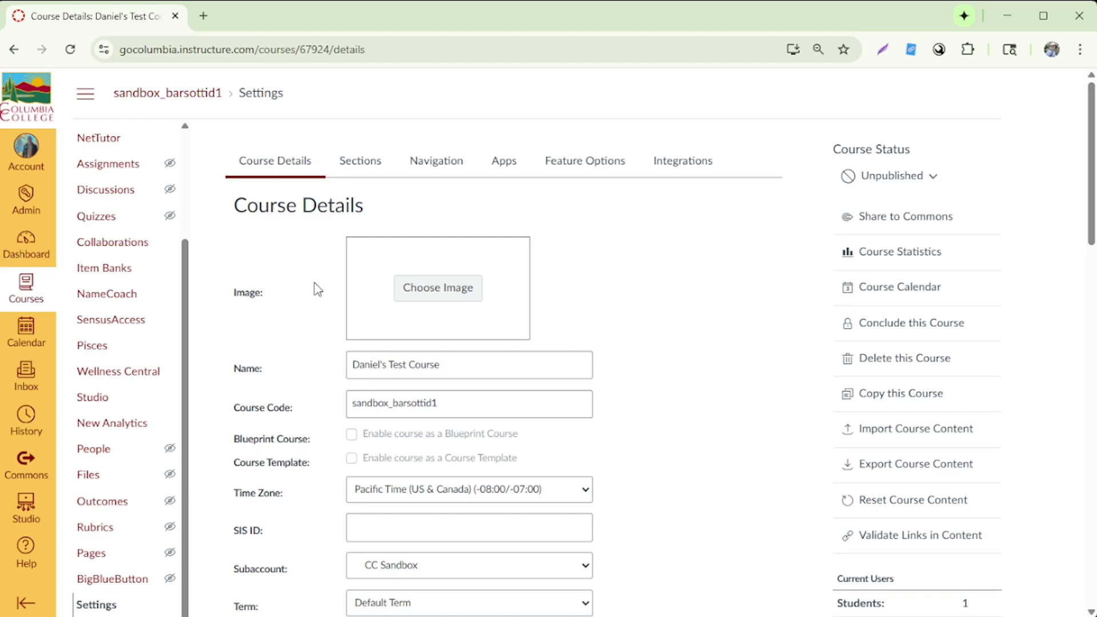
# Step: Turn on showing recent announcements on the course home page and update the course details
pyautogui.scroll(-5, 318, 297)
pyautogui.scroll(-10, 314, 327)
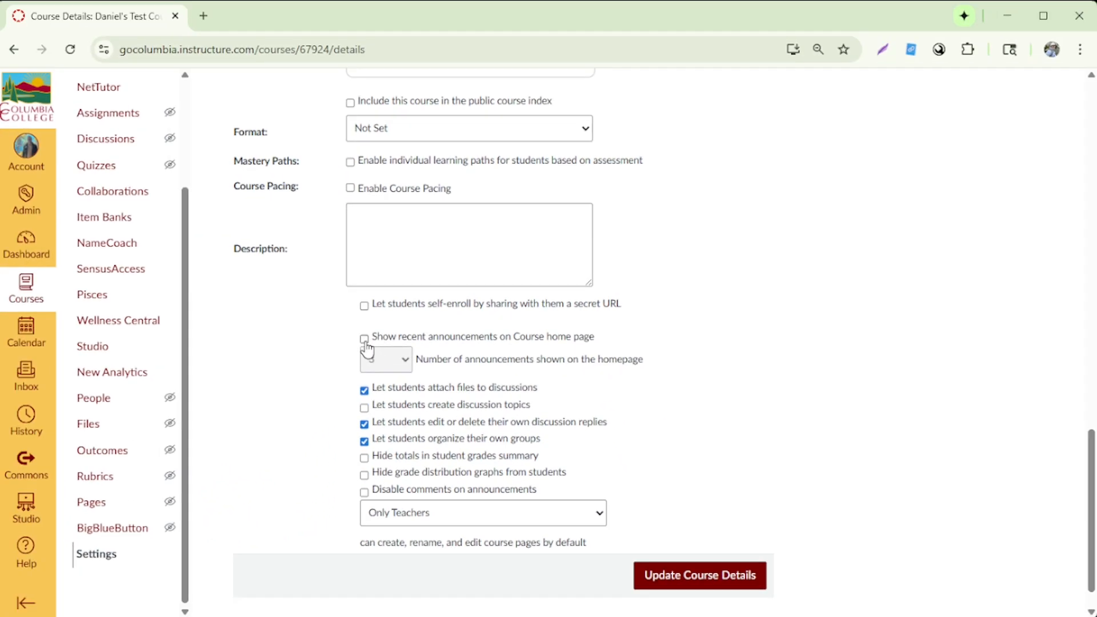
pyautogui.click(365, 340)
pyautogui.click(708, 591)
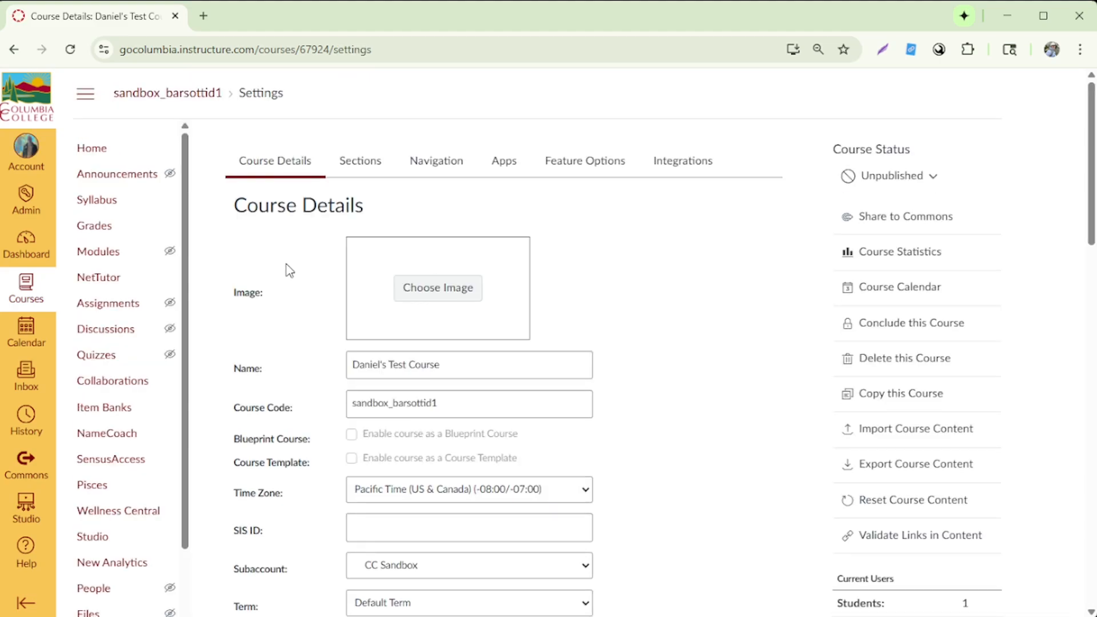
# Step: Publish the course from its home page, choosing Course Activity Stream as the course home page
pyautogui.click(108, 154)
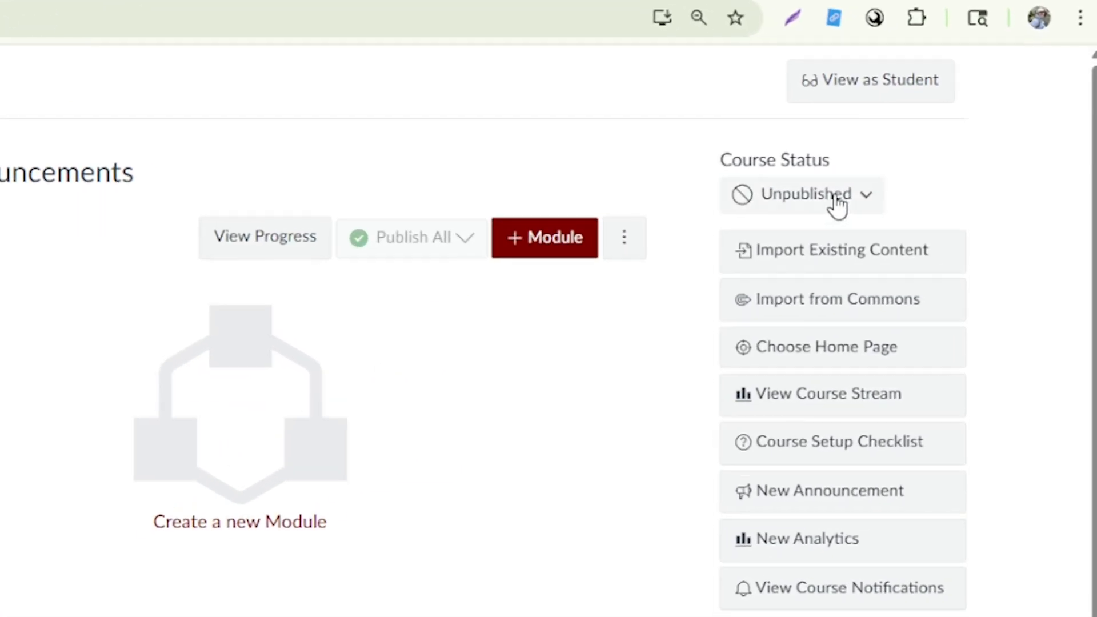
pyautogui.click(801, 229)
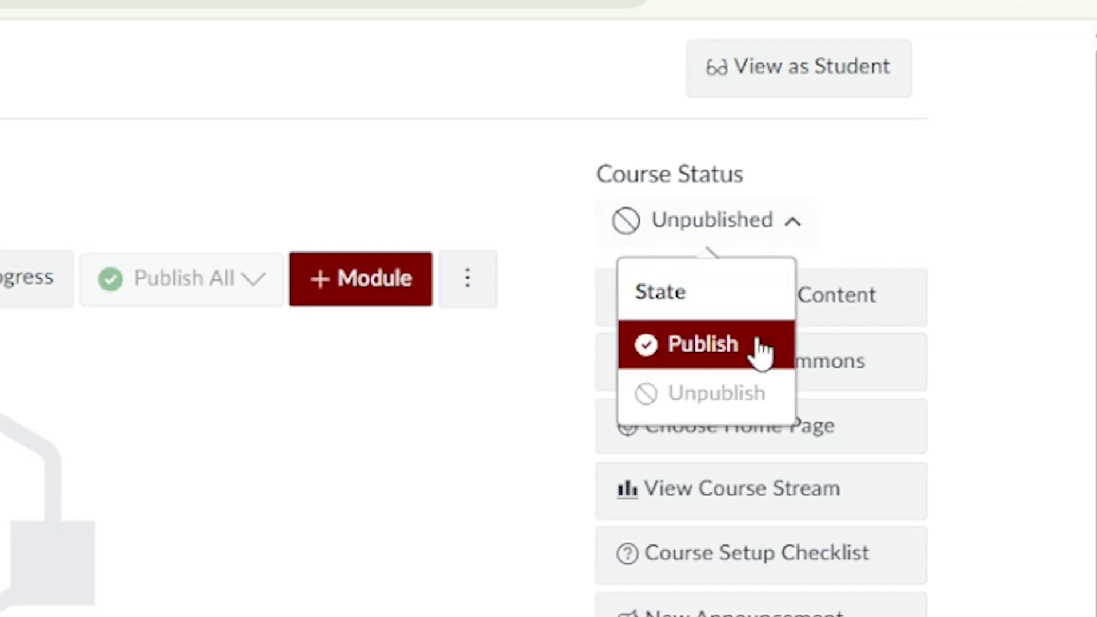
pyautogui.click(736, 347)
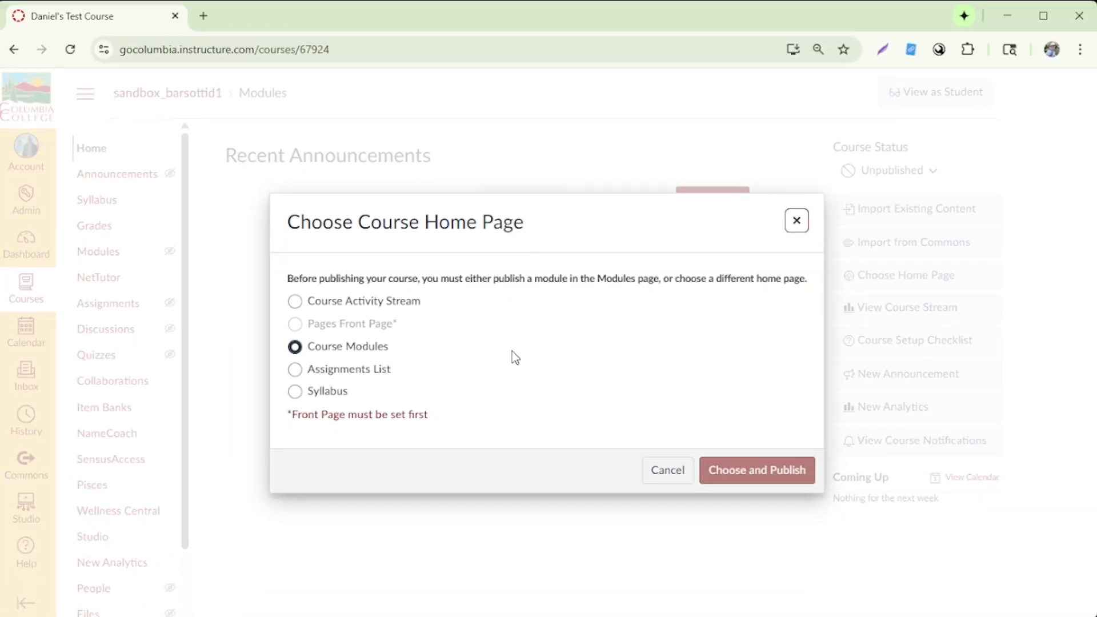
pyautogui.click(403, 302)
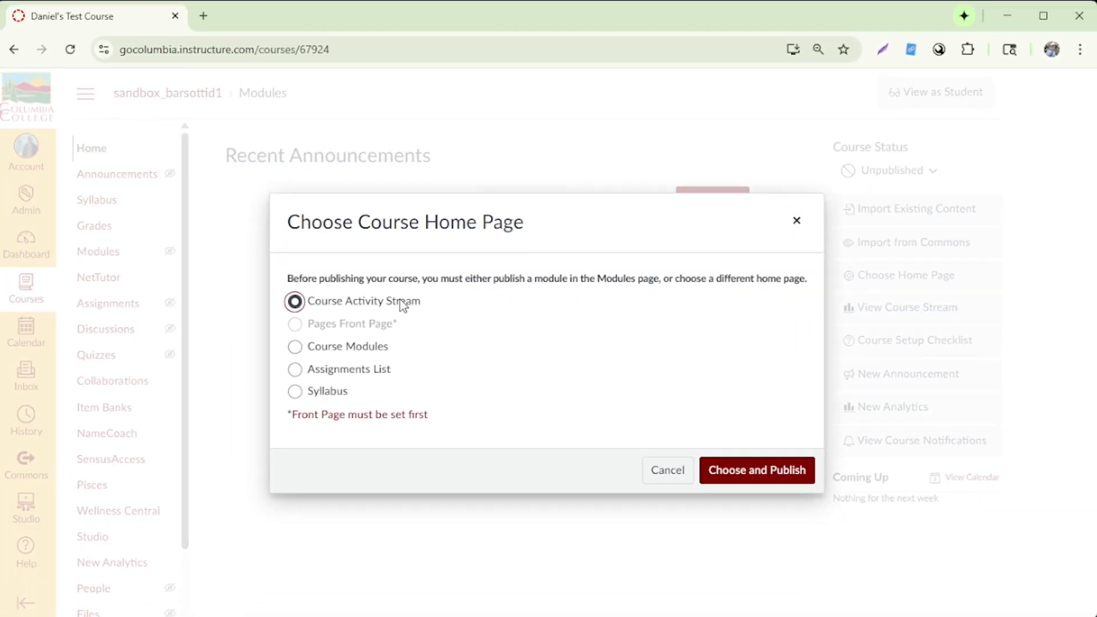
pyautogui.click(770, 484)
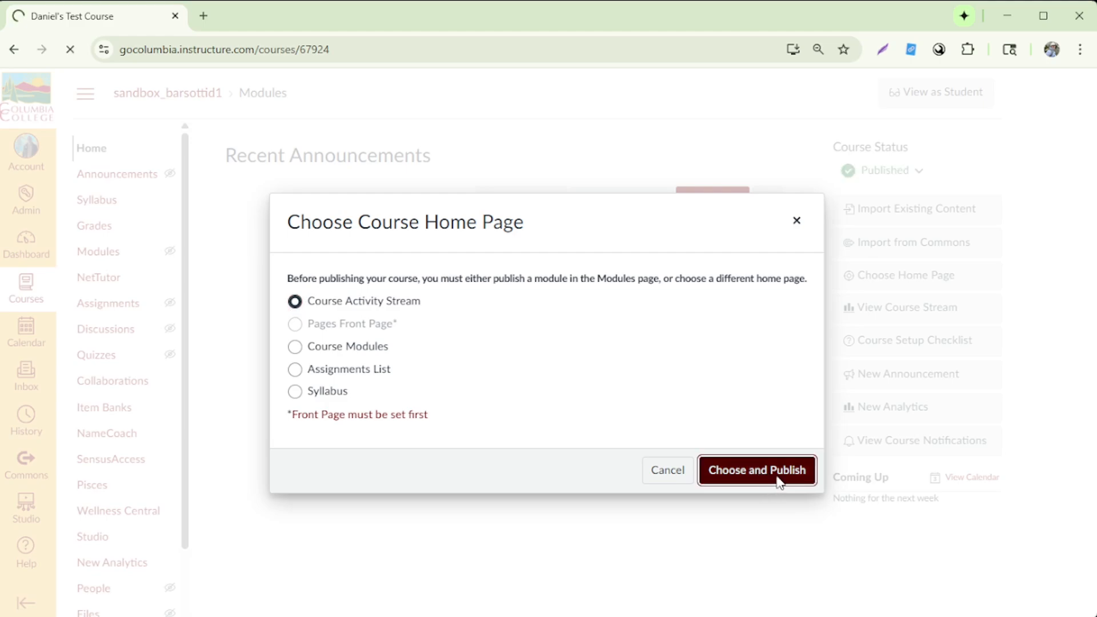